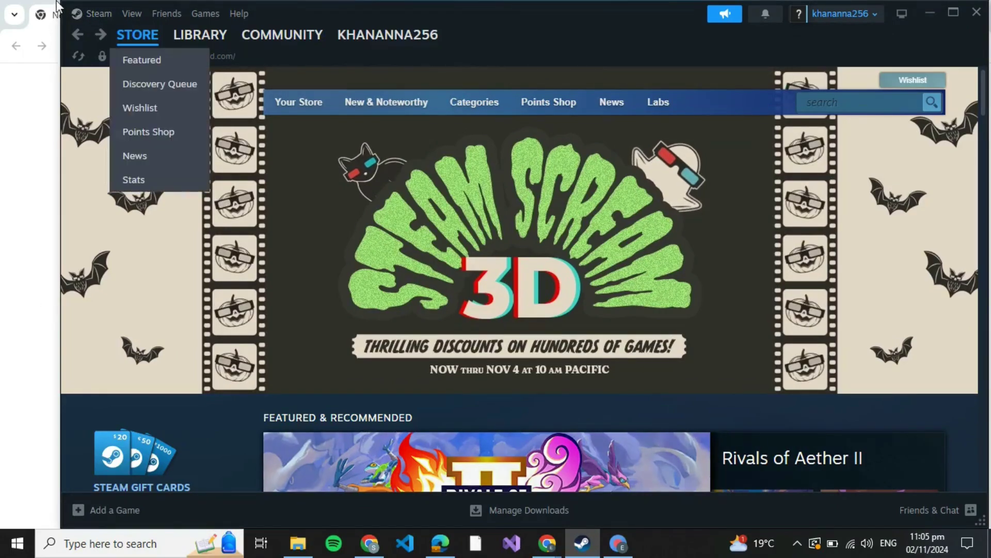
Search Google in Chrome for 'steam download'
click(11, 124)
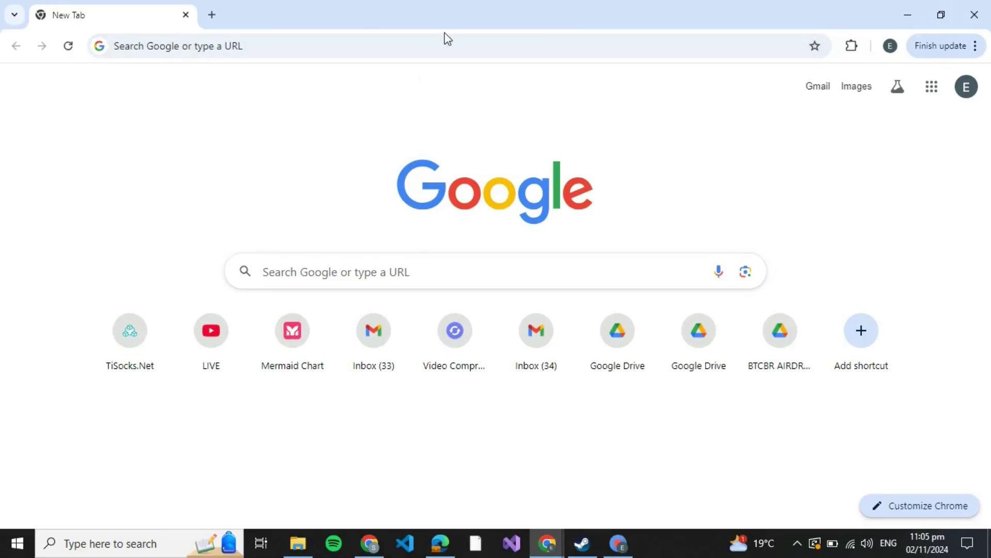
click(457, 41)
text(ste)
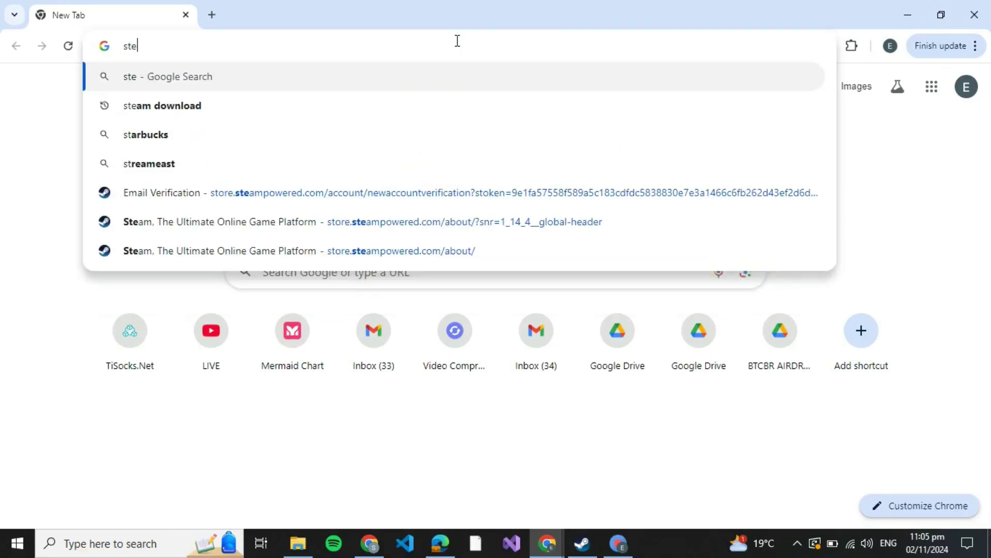
text(am download)
key(Return)
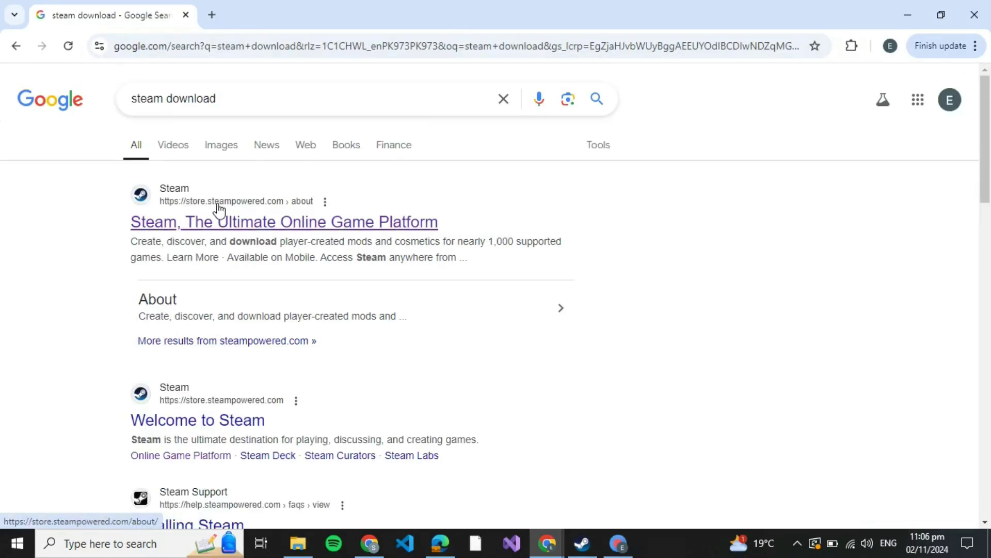
From the store.steampowered.com/about page, download the Windows installer SteamSetup (2).exe and confirm it finished
click(185, 231)
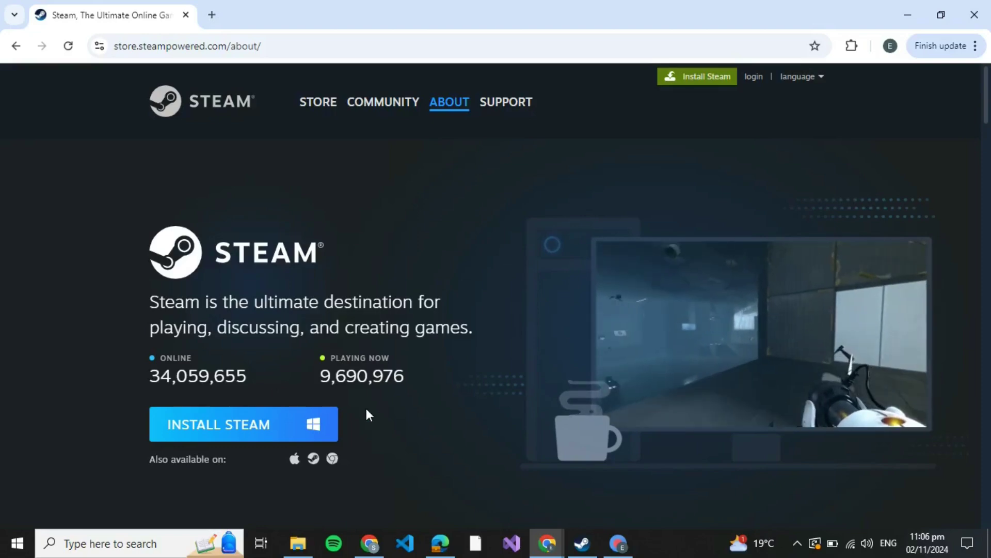
scroll(367, 408, down, 2)
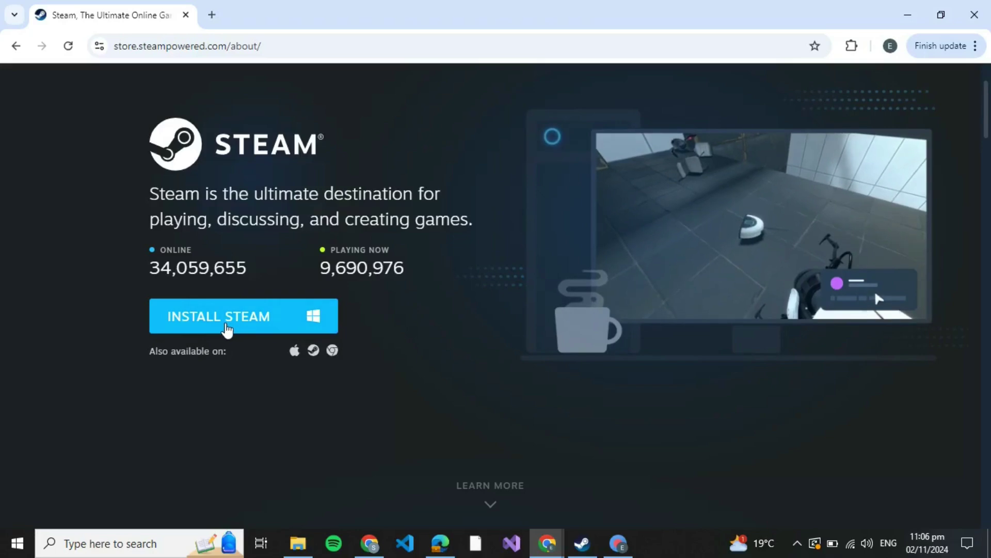
click(250, 329)
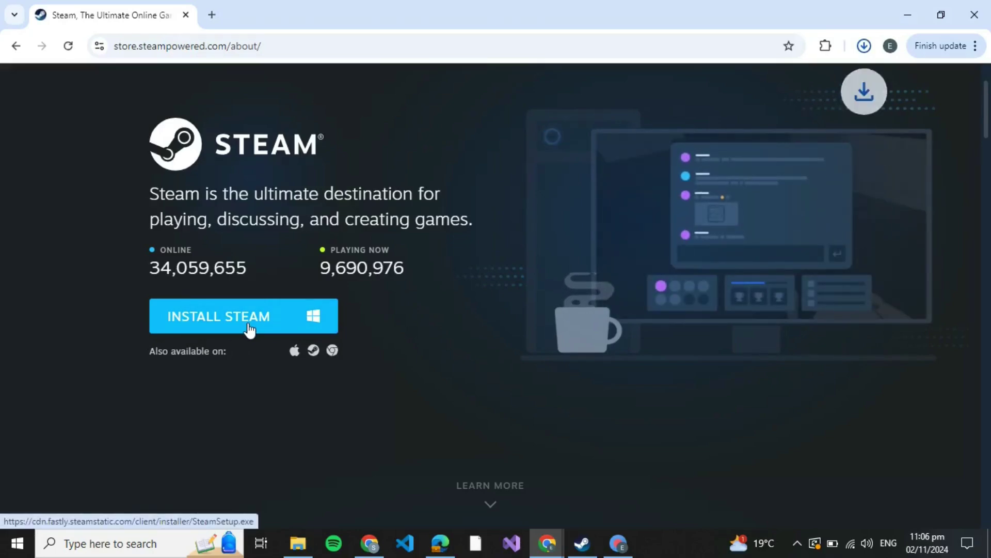
click(864, 47)
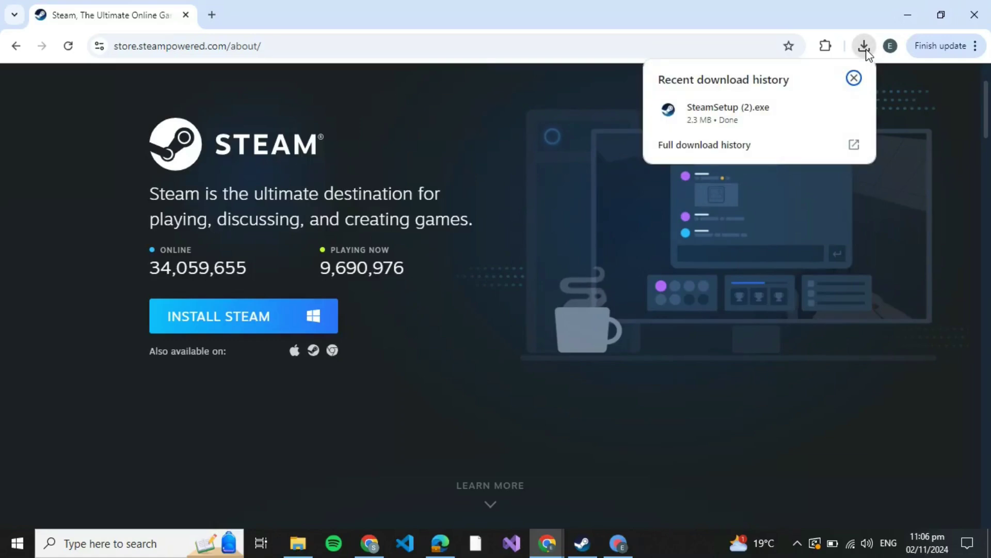
click(458, 253)
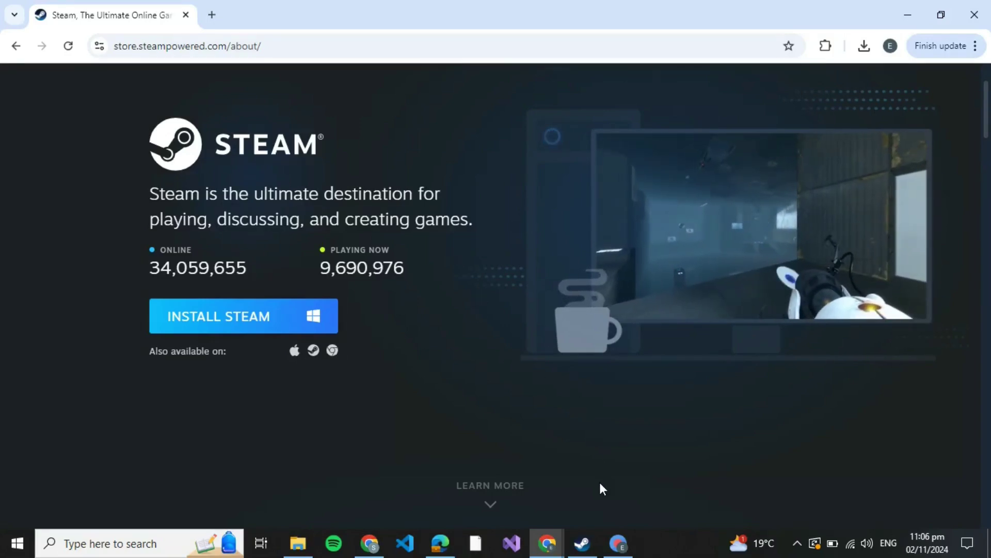
Back in the Steam client, reload the store and enter 'liar' in the store search
click(582, 545)
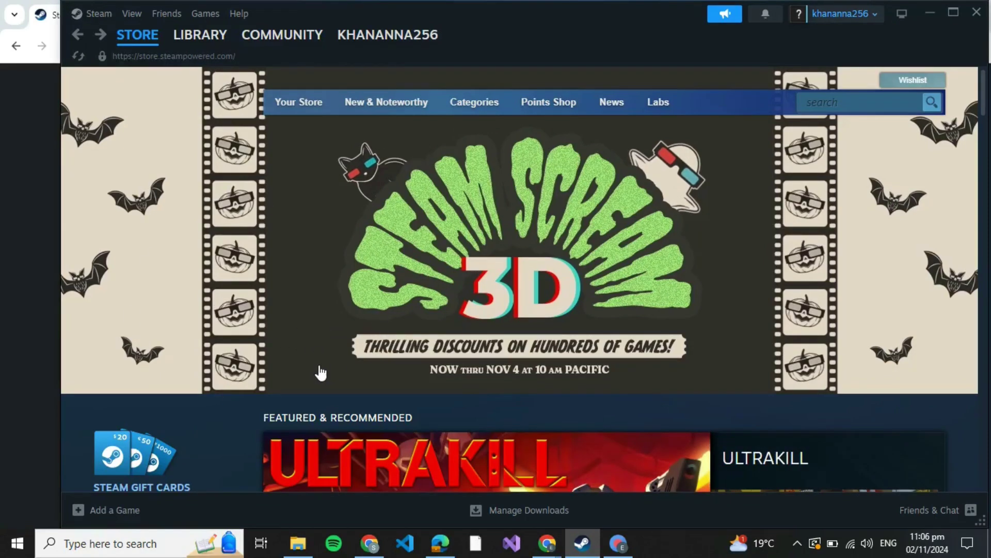
click(136, 36)
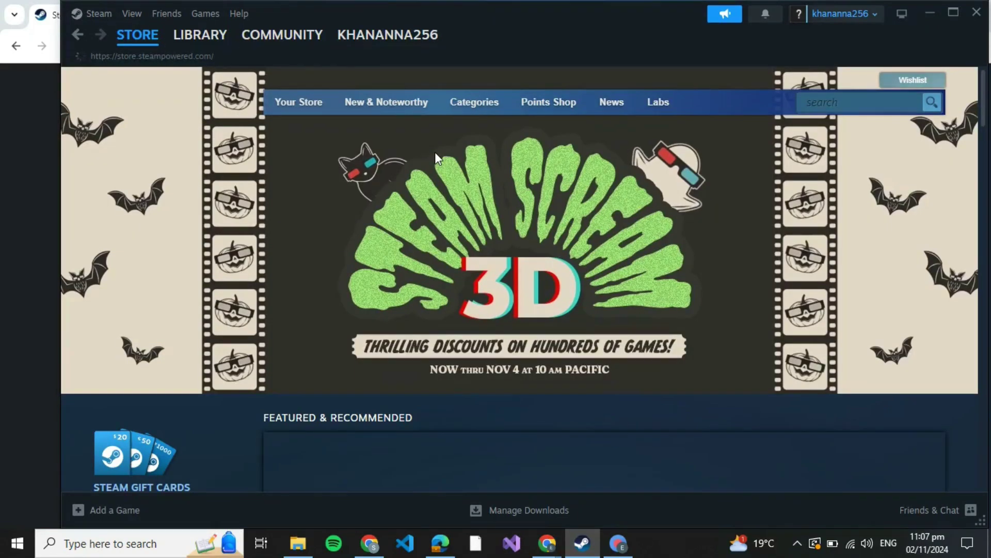
click(839, 103)
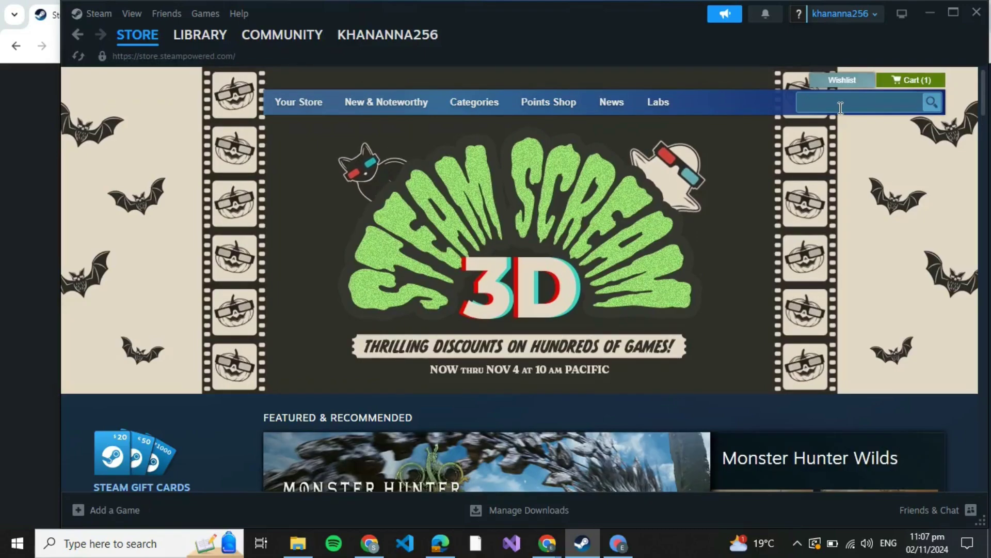
text(liar)
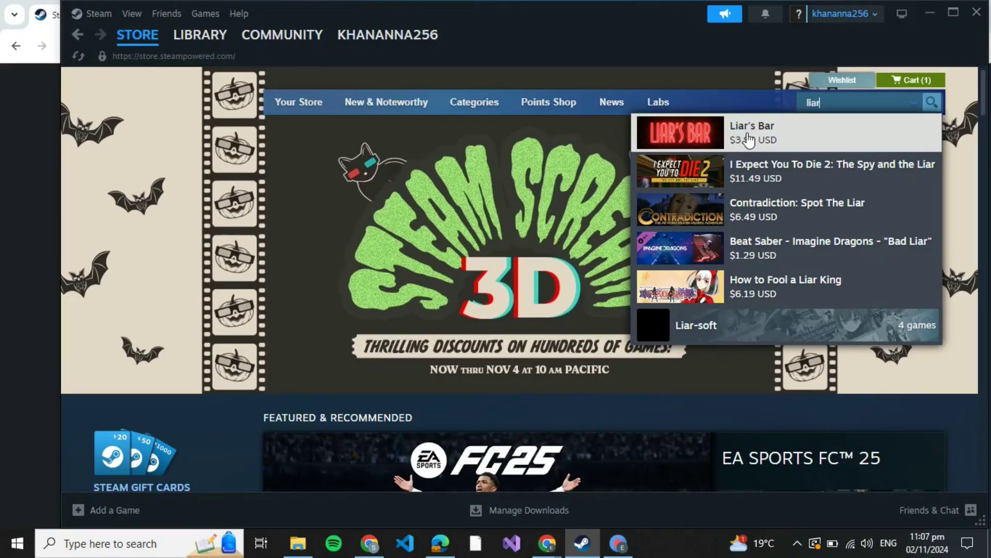
Open the Liar's Bar store page and scroll down to its $3.99 Buy Liar's Bar box
click(749, 141)
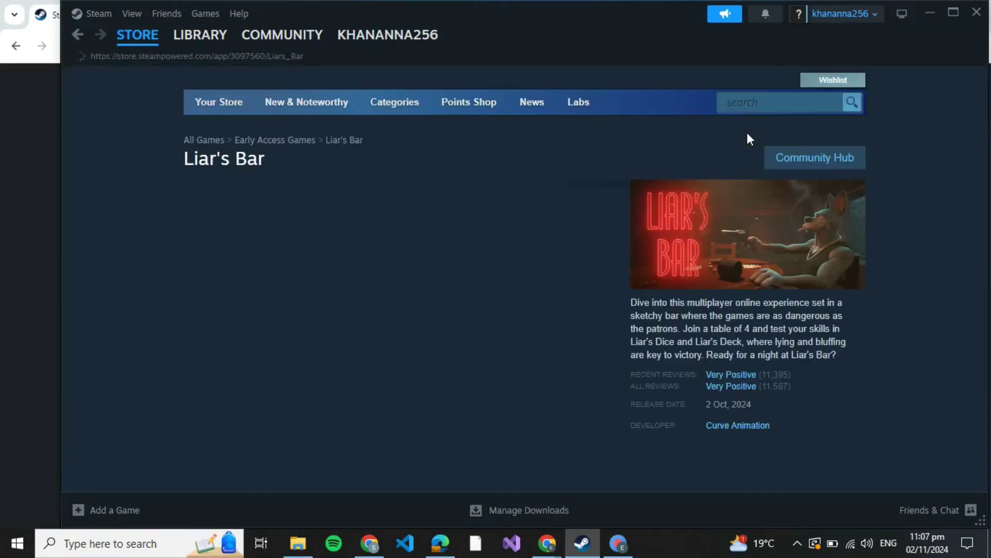
scroll(518, 286, down, 8)
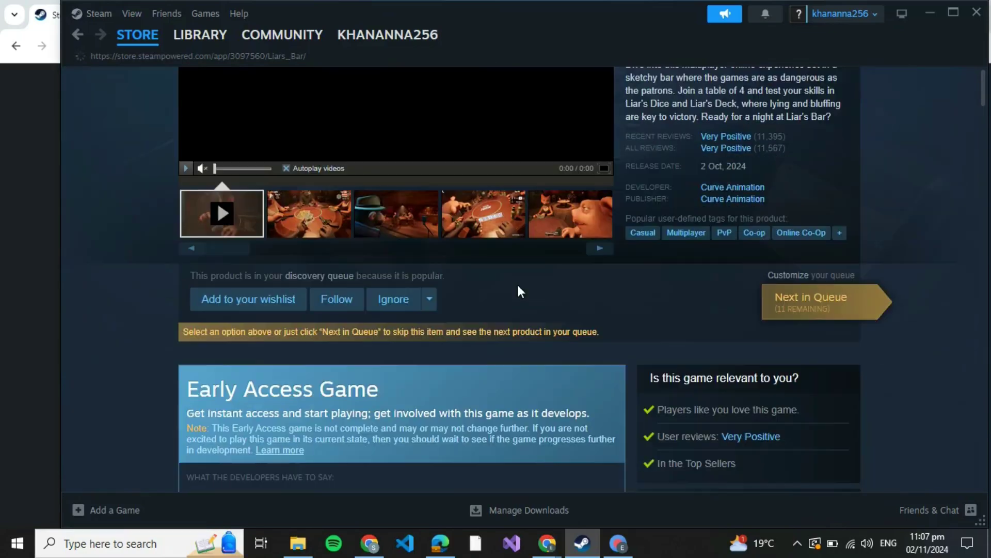
scroll(517, 284, down, 3)
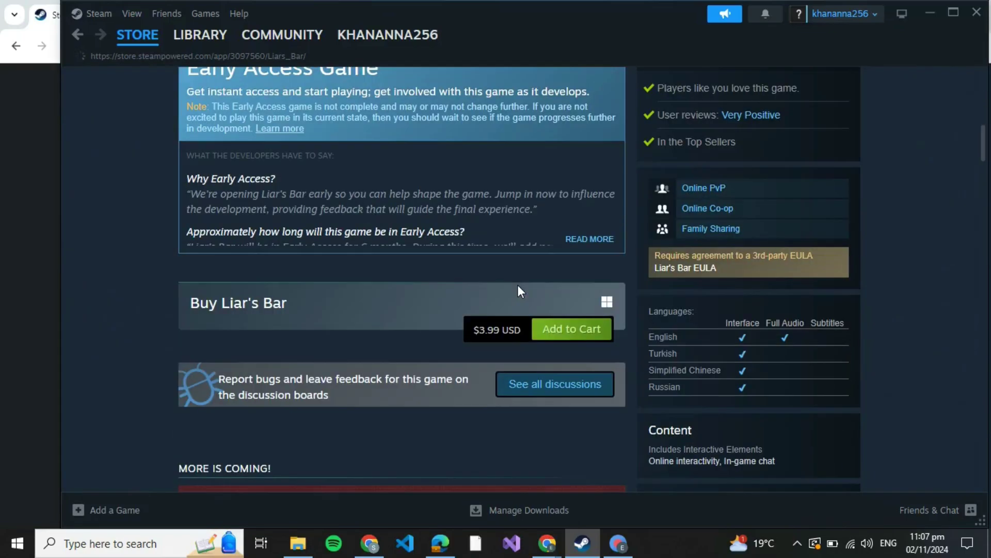
drag(184, 271, 299, 271)
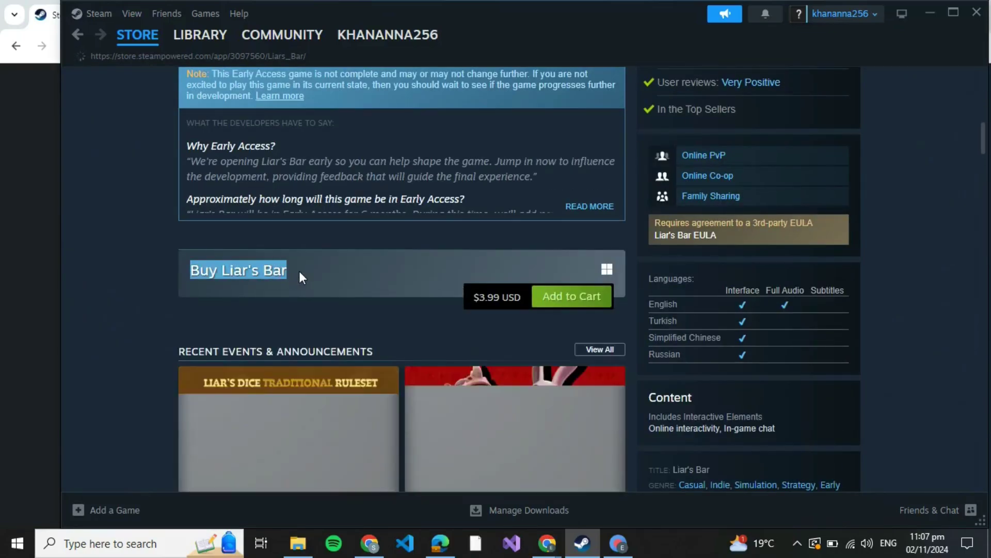
click(525, 315)
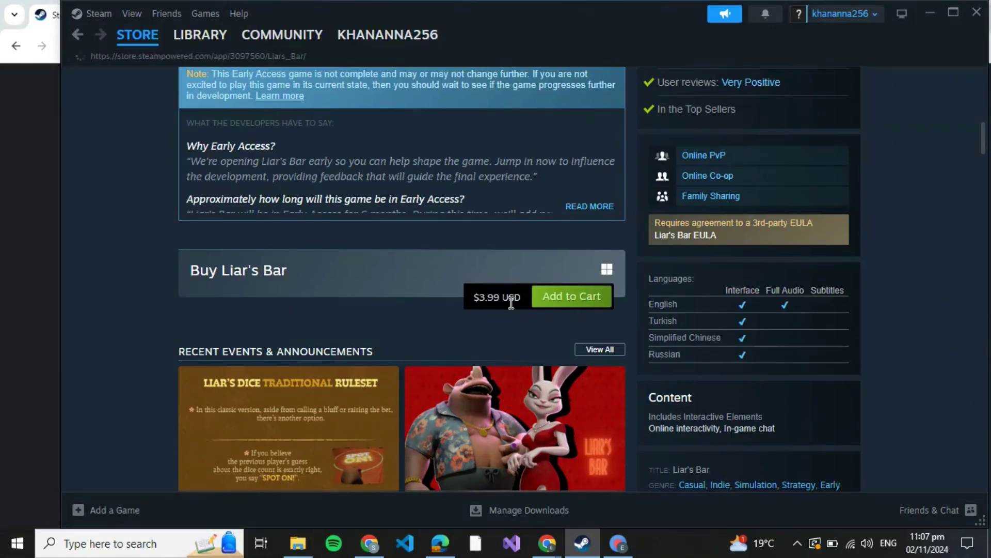
Add Liar's Bar to the cart for my own account and view the cart
click(568, 300)
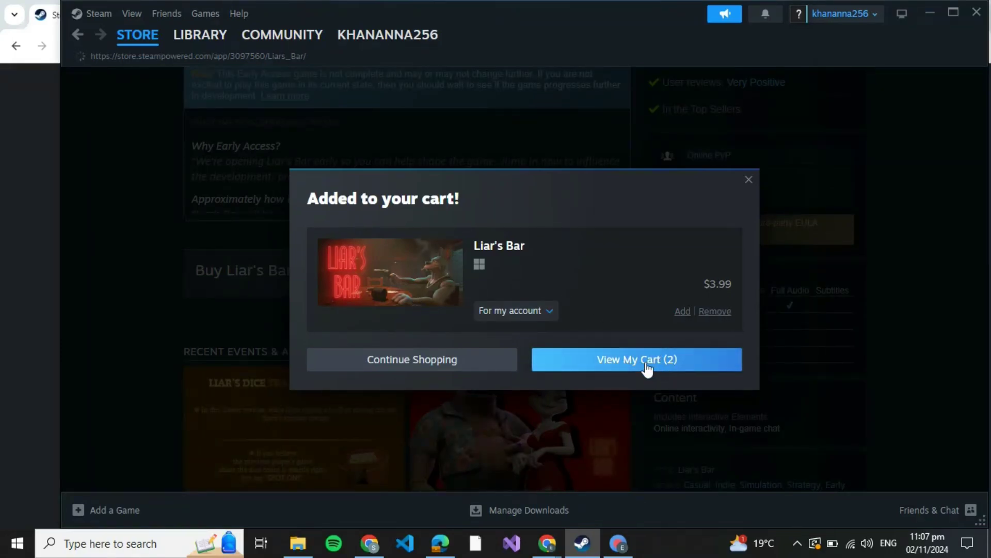
click(526, 311)
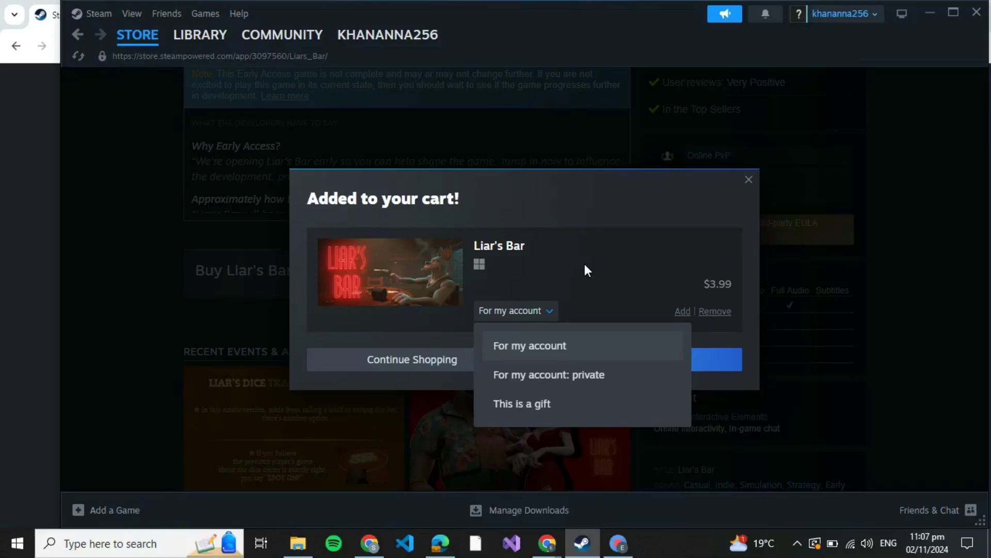
click(549, 346)
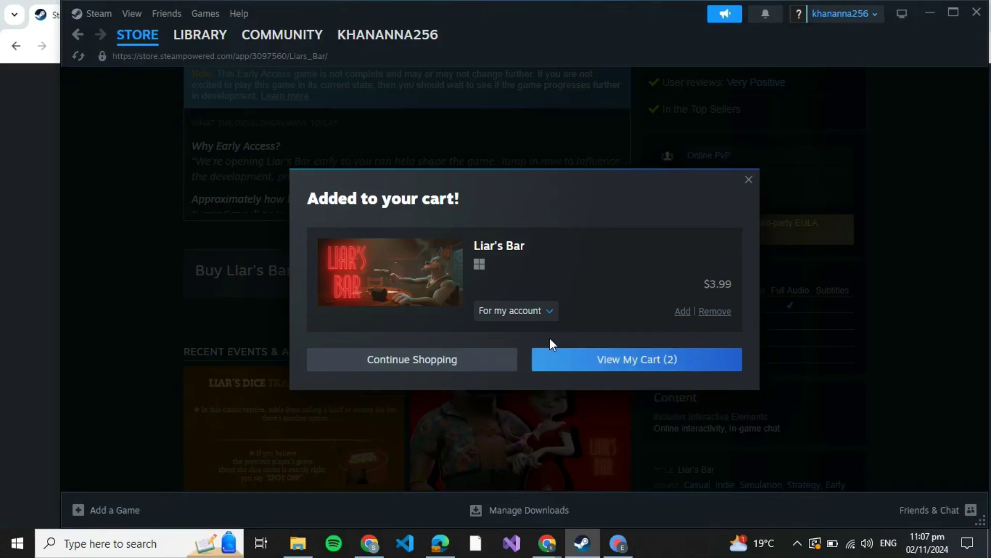
click(578, 363)
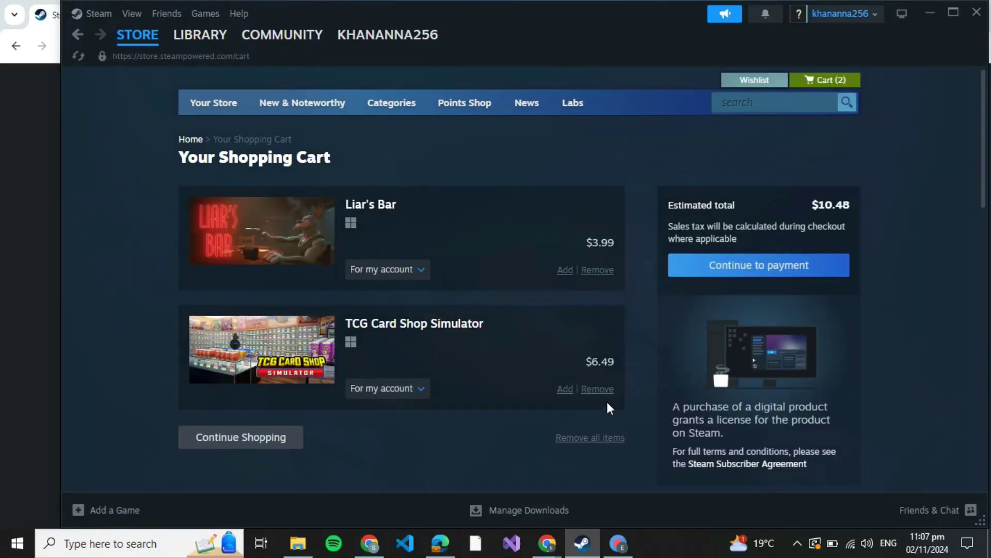
Remove TCG Card Shop Simulator, continue to payment, and keep PayPal as the payment method
click(598, 389)
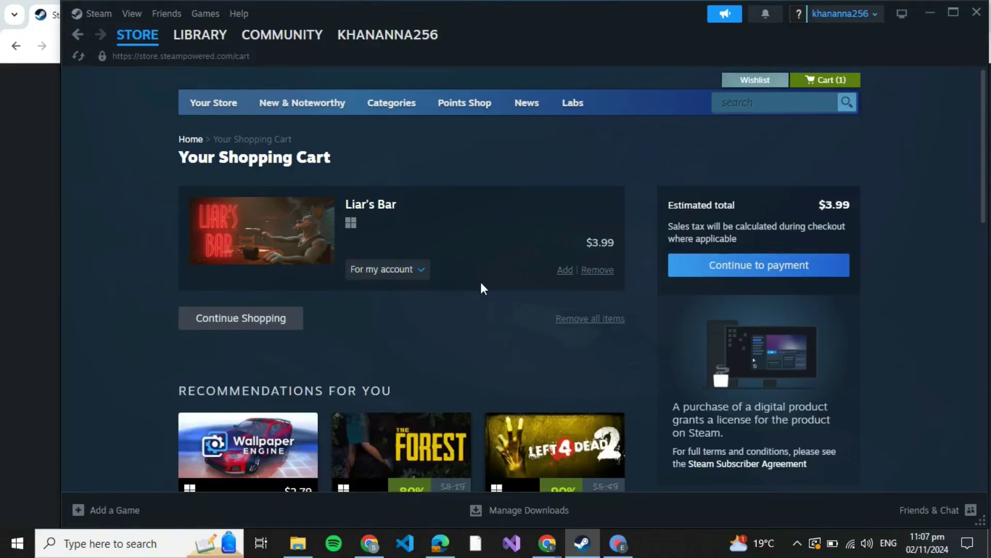
click(785, 262)
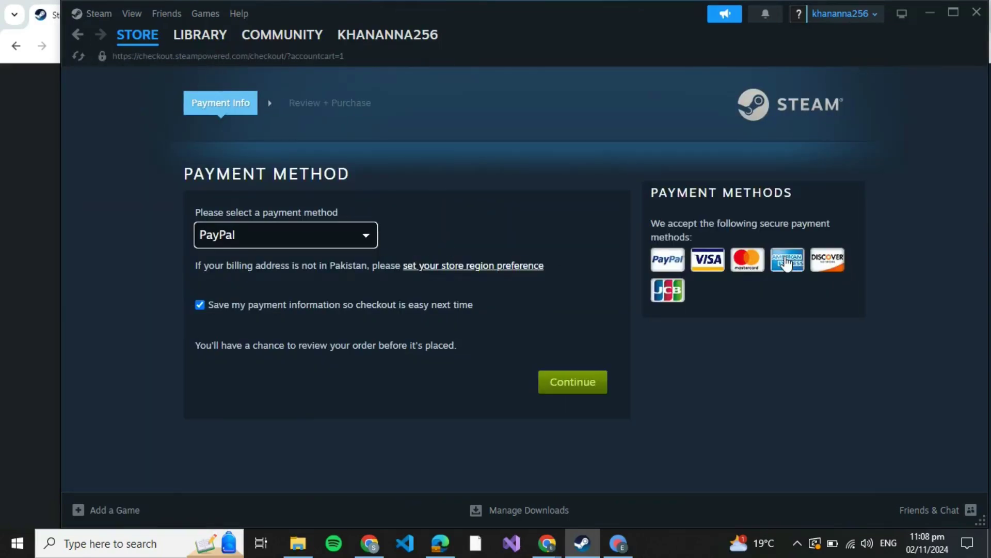
click(326, 246)
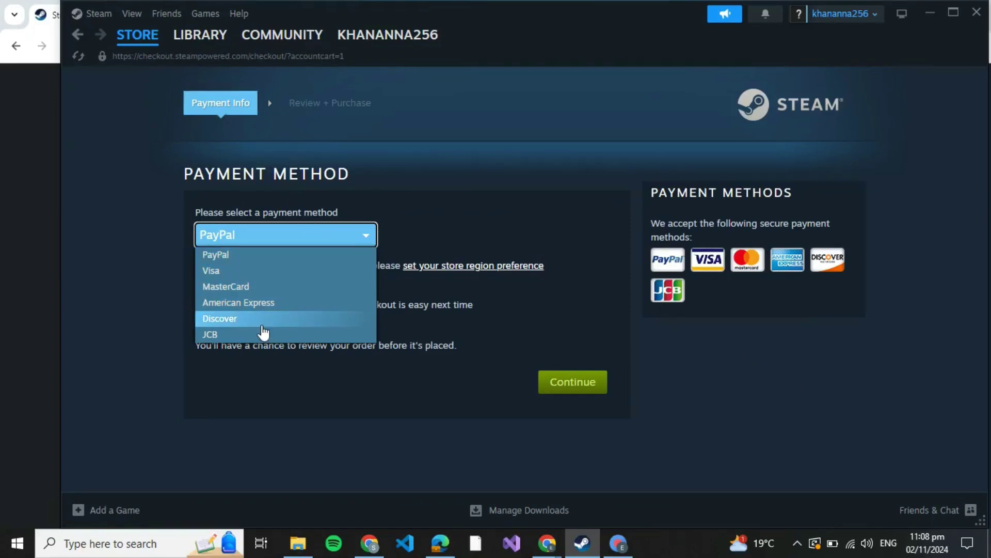
click(308, 386)
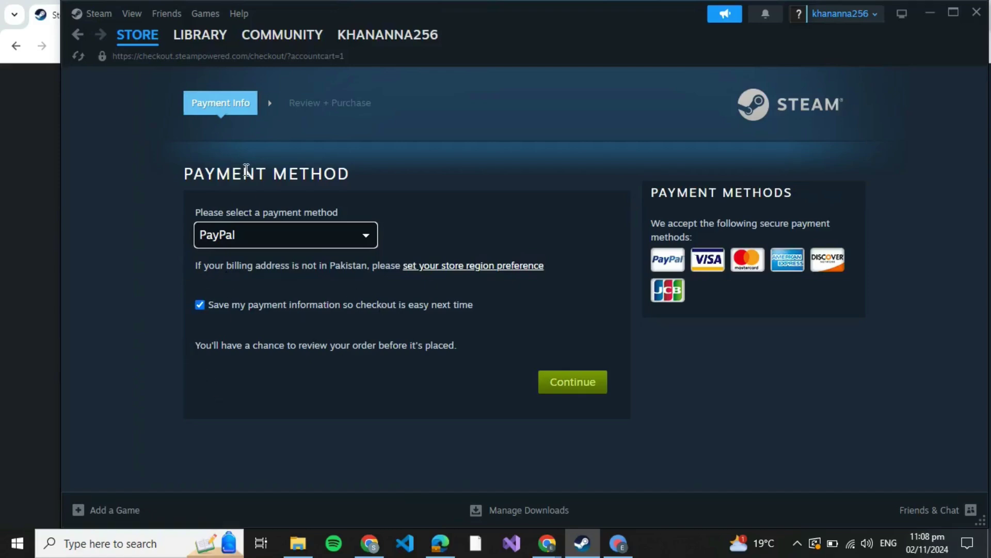
Switch to the Steam Library and check the Games filter, confirming no games are listed
click(201, 42)
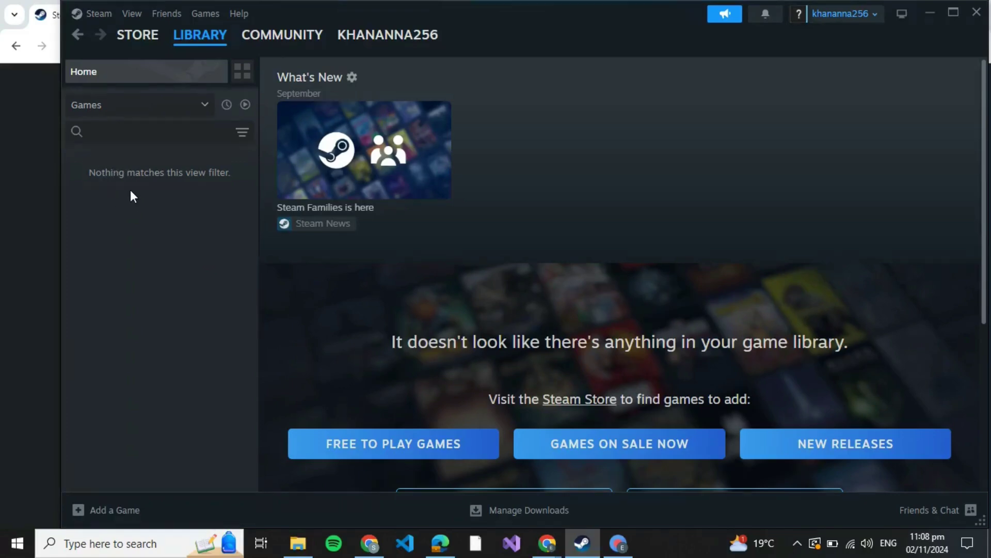
click(152, 109)
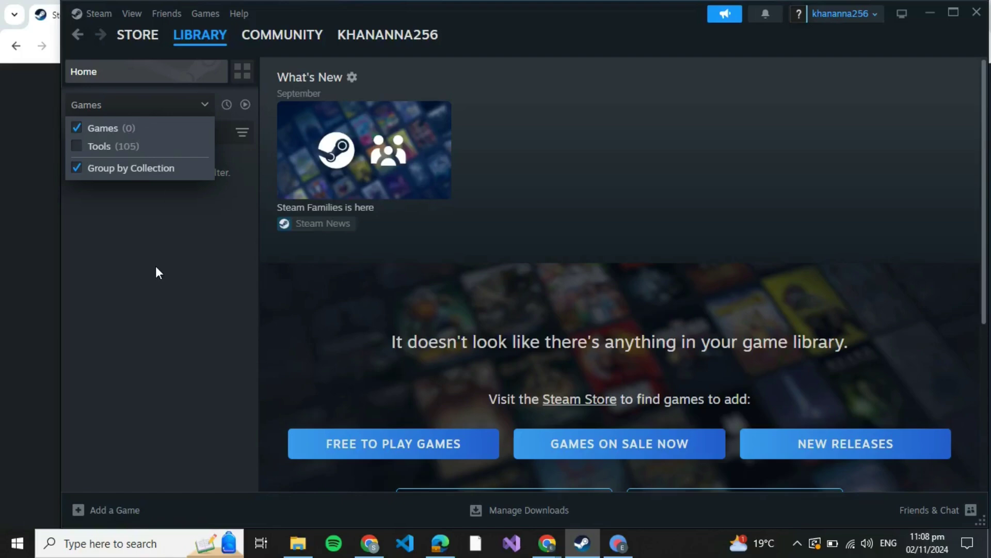
click(91, 201)
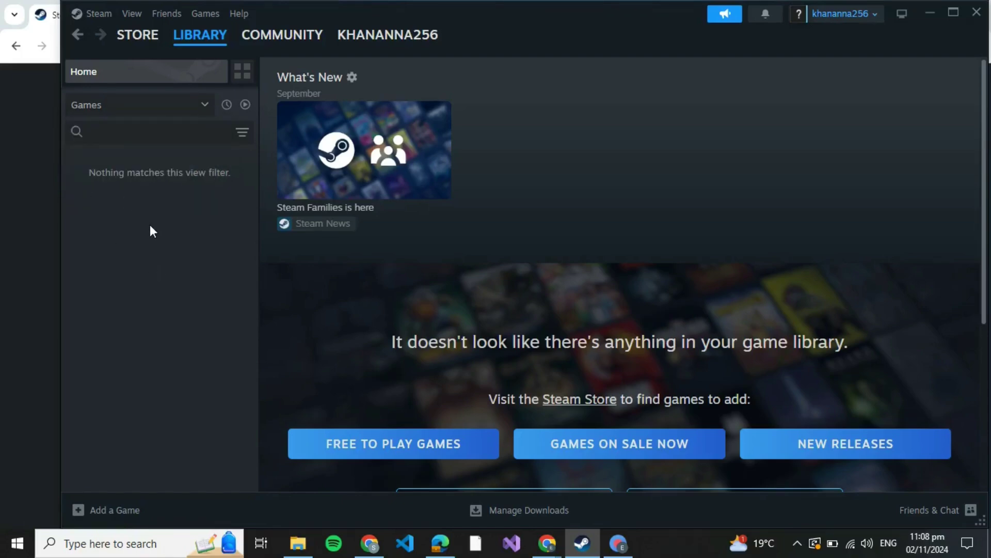